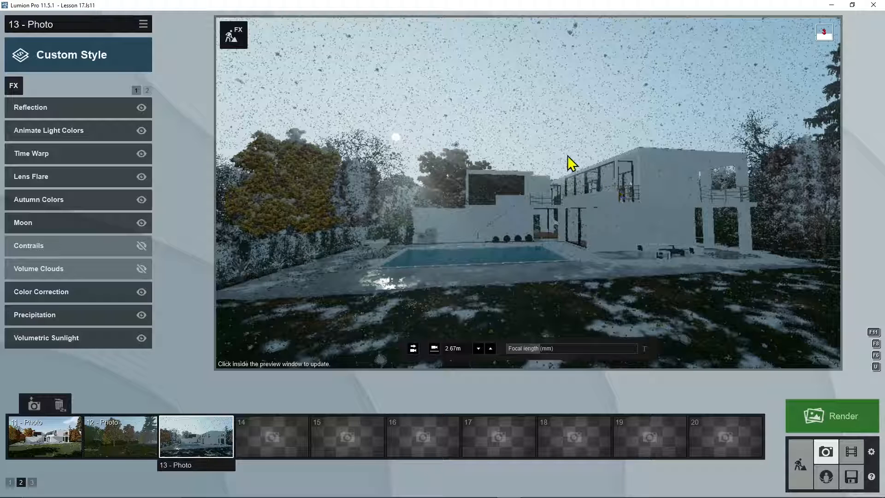
Step: Examine the saved photos and their effect lists across the photo sets, including the facade, sketch, plan and lounge views
click(557, 145)
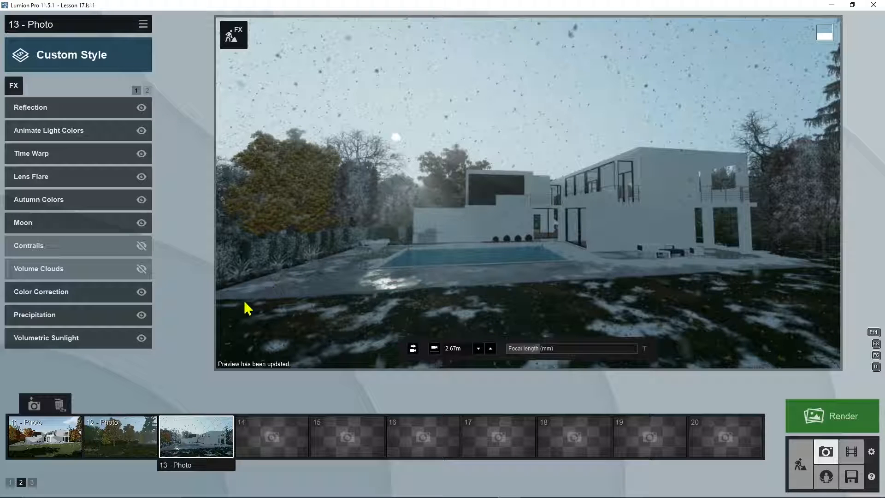
click(46, 435)
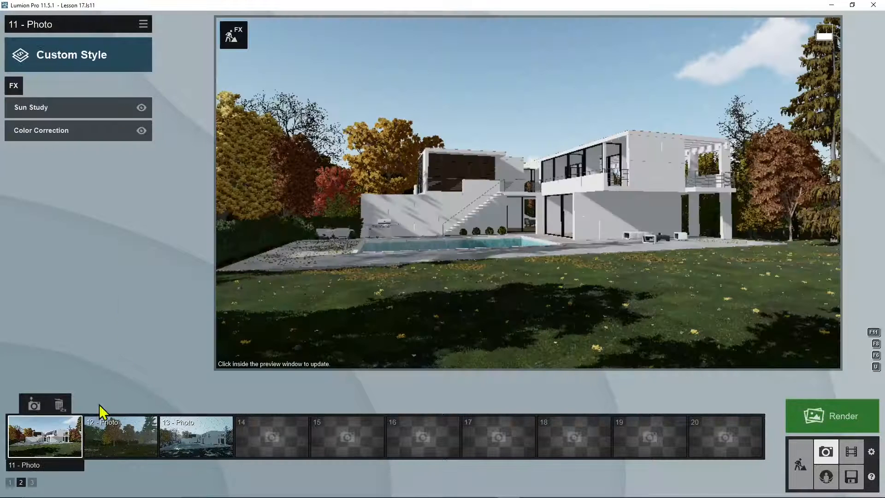
click(9, 483)
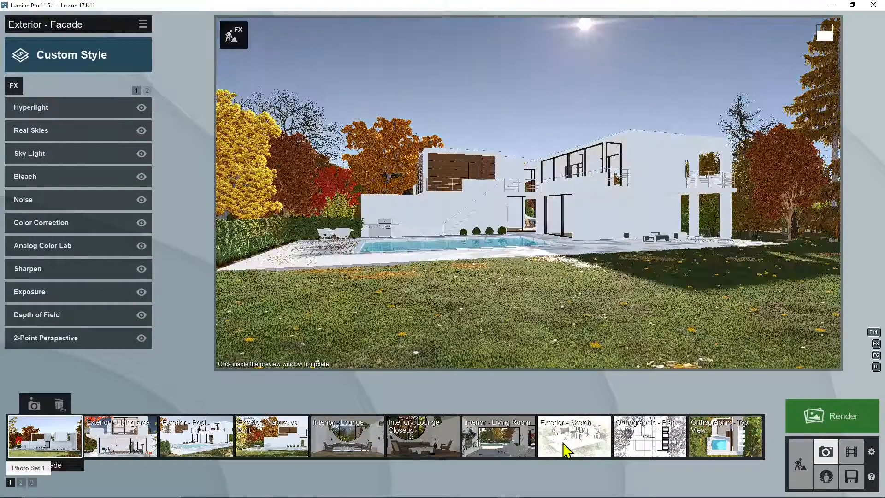
click(563, 449)
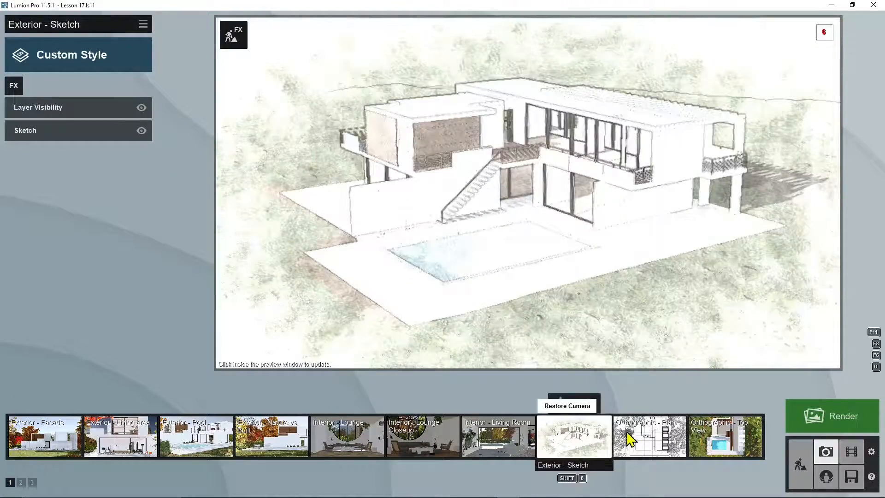
click(638, 440)
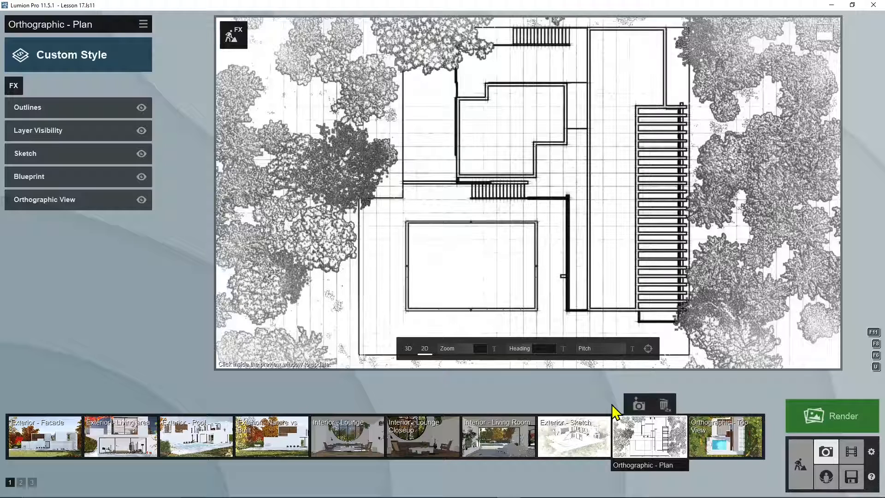
click(416, 446)
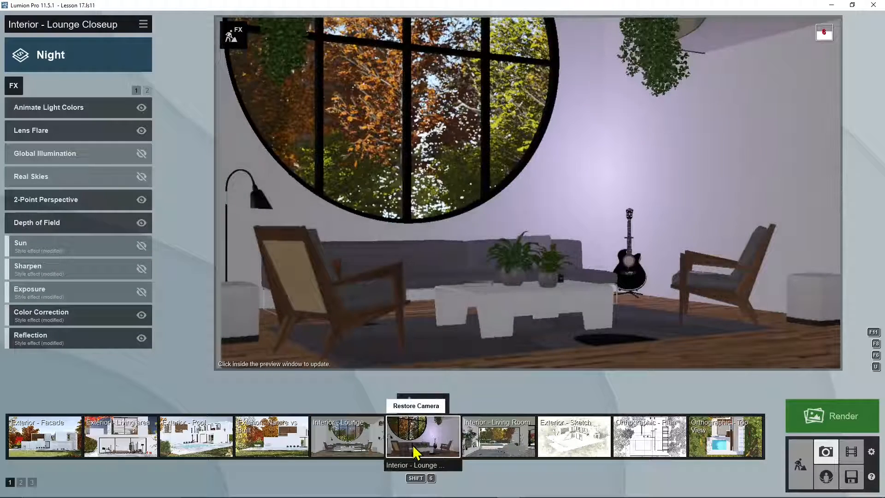
click(356, 435)
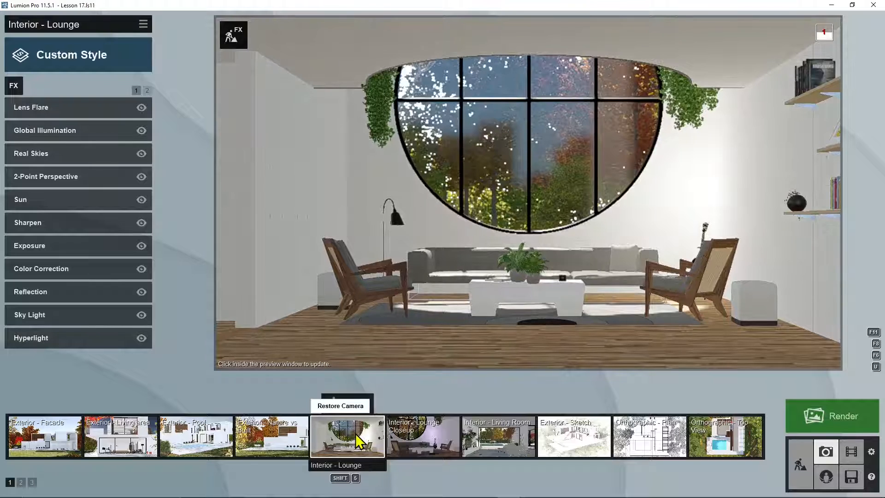
click(572, 443)
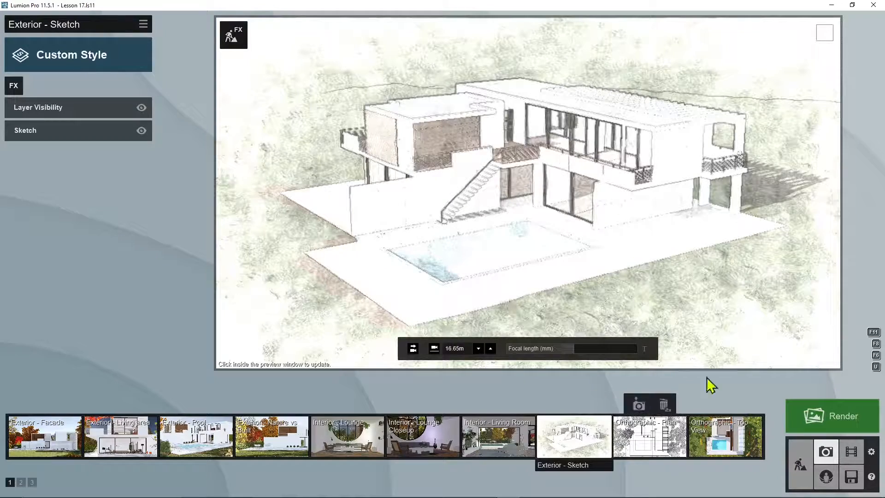
click(664, 445)
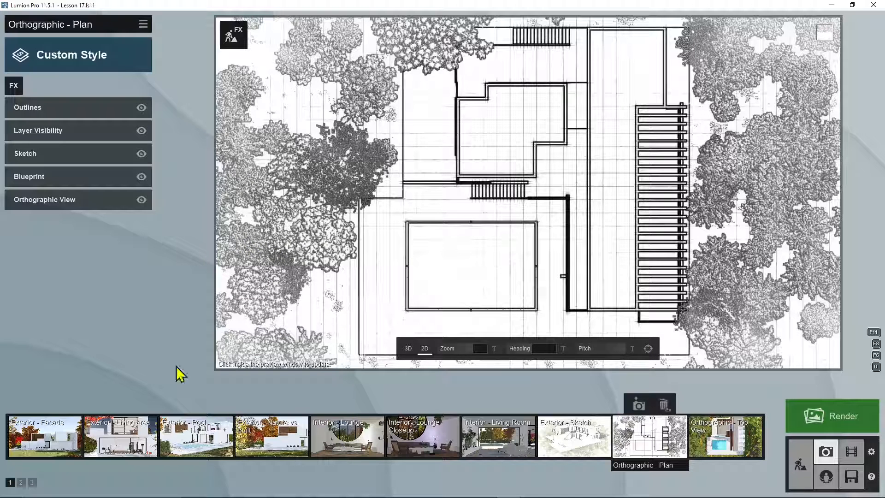
click(32, 482)
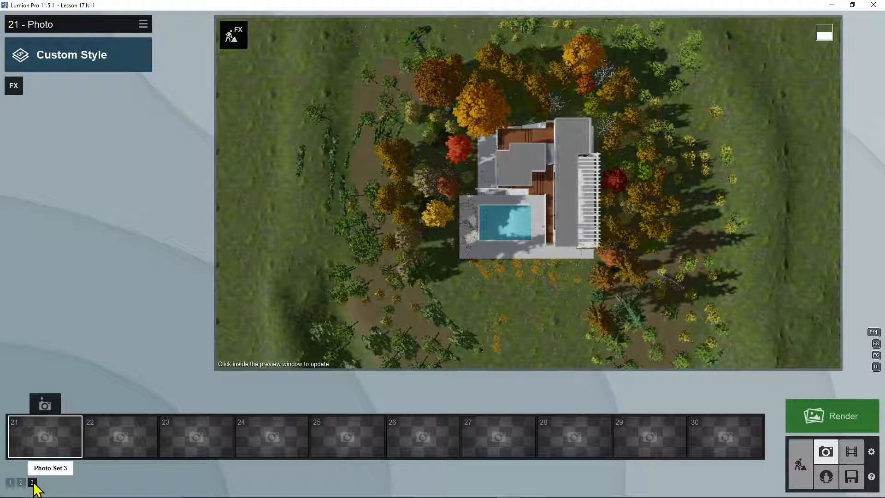
Step: Restore the 11 - Photo view in Photo Set 2 and remove its Sun Study and Color Correction effects
click(21, 482)
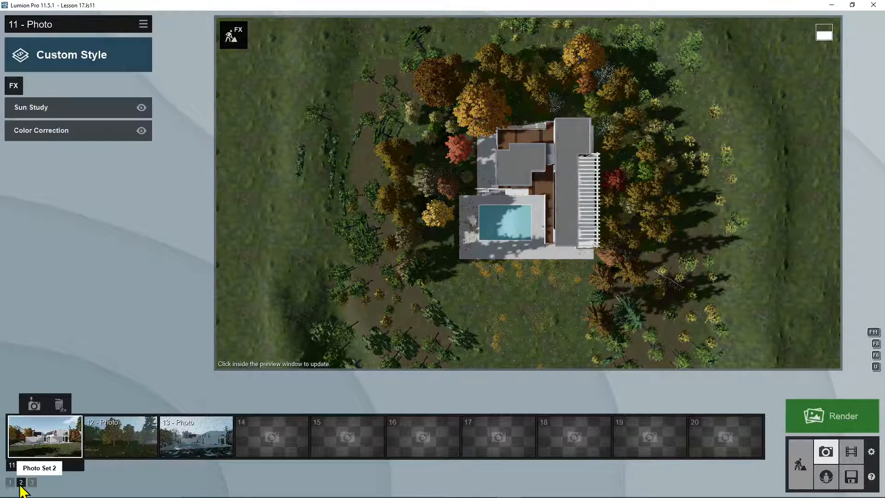
click(62, 433)
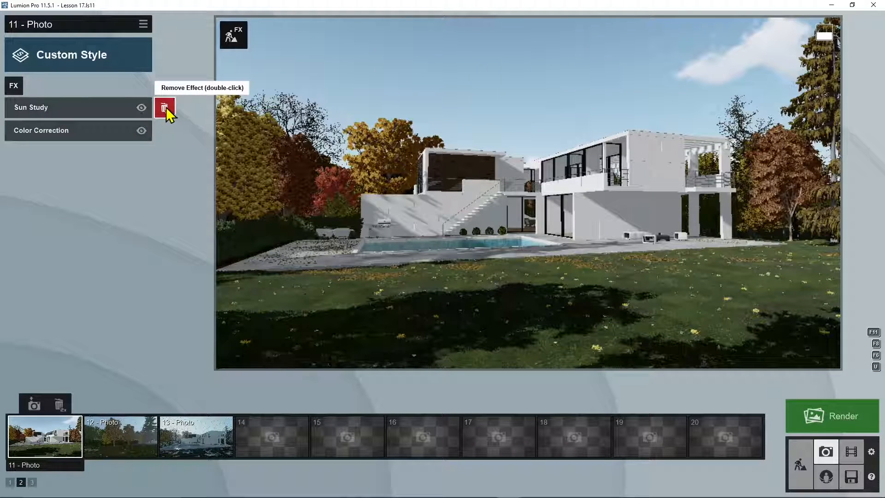
double_click(165, 108)
double_click(165, 109)
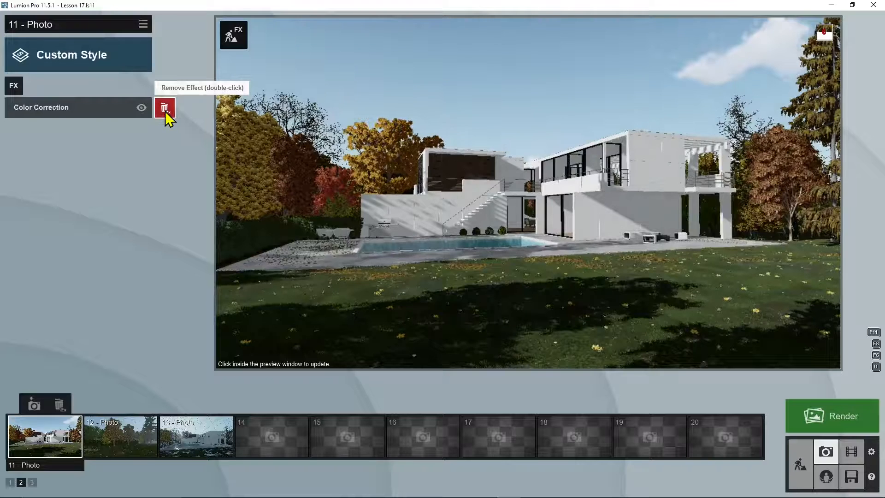
Step: Examine the built-in example scenes, including Villa Cabrera
click(852, 477)
click(445, 193)
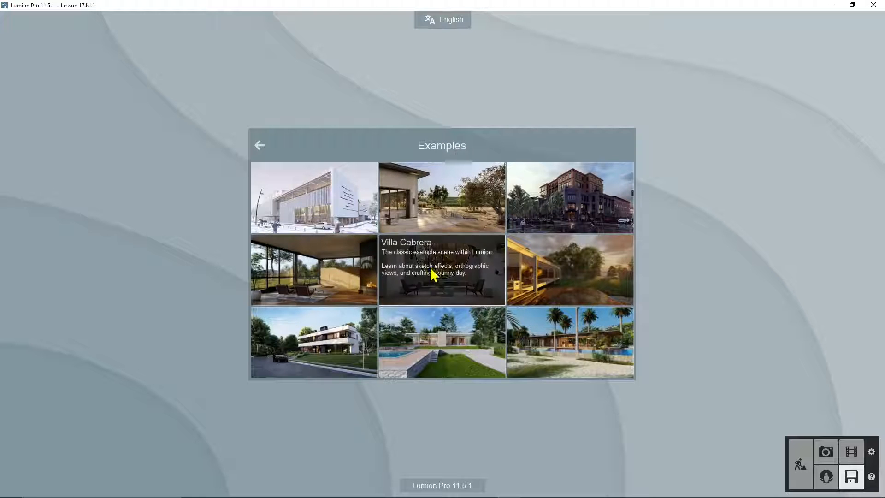
click(261, 144)
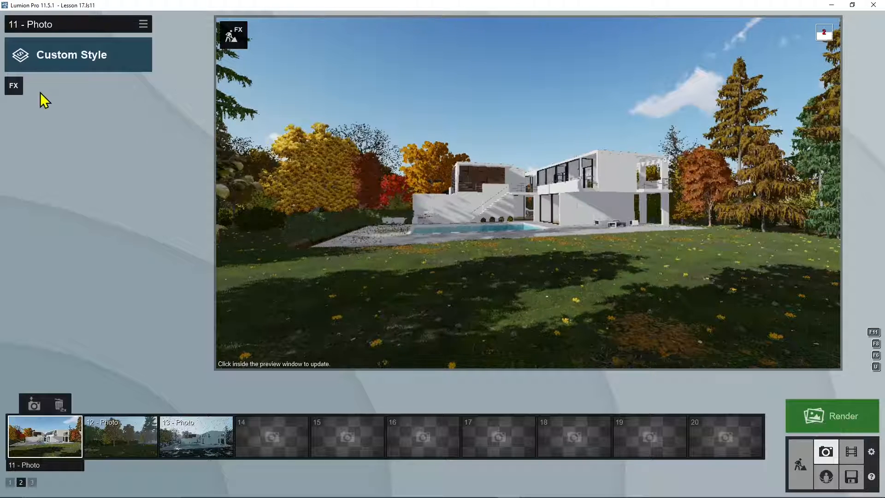
Step: Add Color Correction to 11 - Photo, raise temperature, vibrance and contrast, lower tint, brightness and saturation, and update the preview
click(16, 92)
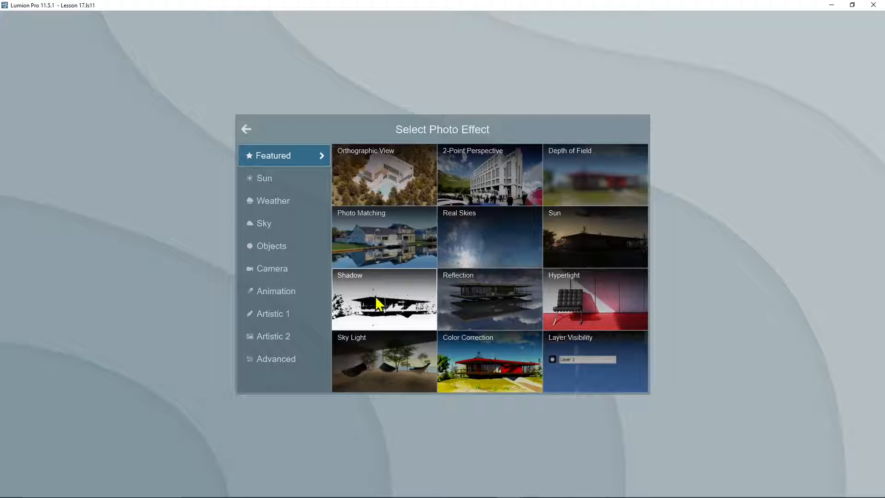
click(475, 347)
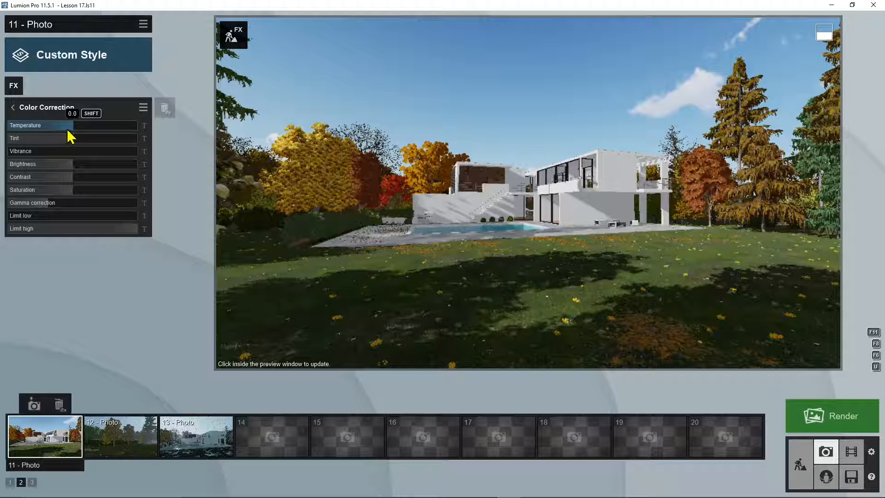
drag(69, 130, 29, 154)
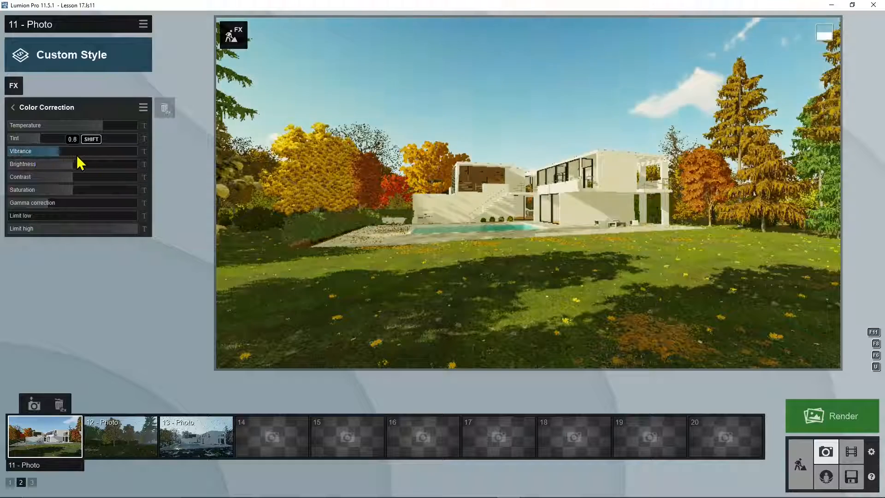
drag(81, 162, 59, 200)
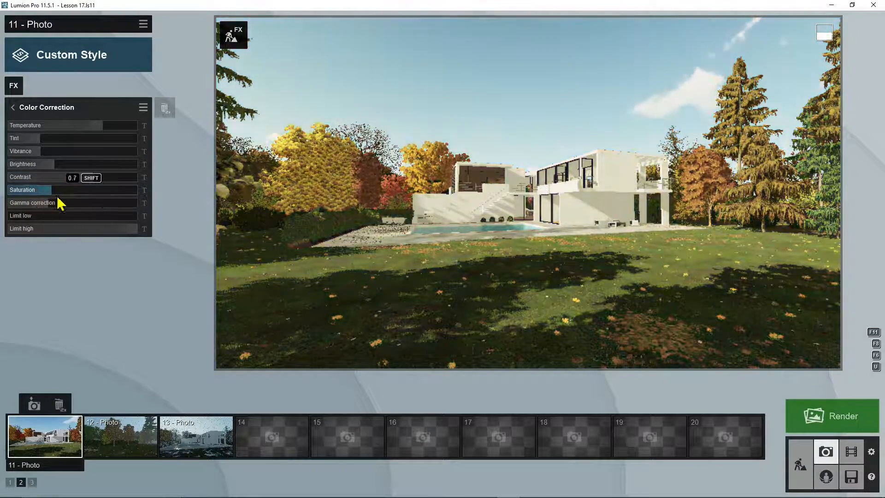
click(356, 235)
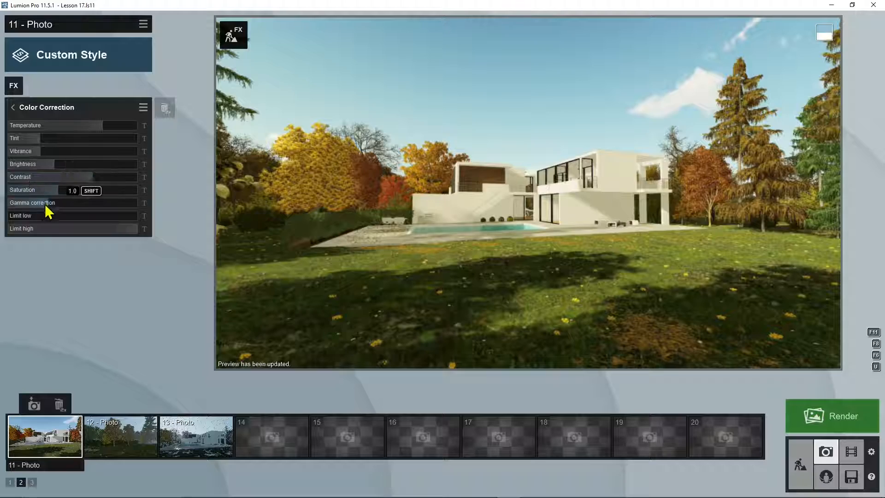
Step: Raise the Color Correction low limit slightly, keep the high limit at maximum, and return to the effect list
click(30, 217)
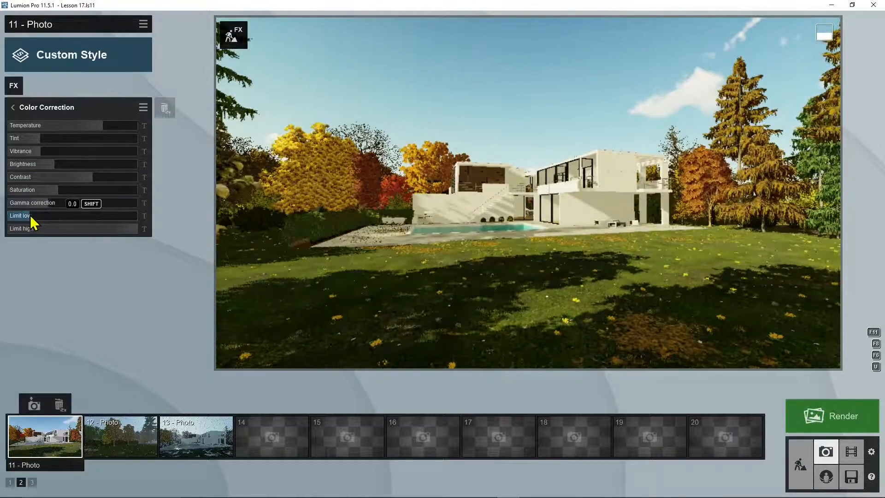
mouse_move(138, 236)
mouse_down()
mouse_move(98, 236)
mouse_move(138, 240)
mouse_up()
mouse_move(23, 218)
mouse_down()
mouse_move(50, 218)
mouse_move(27, 218)
mouse_up()
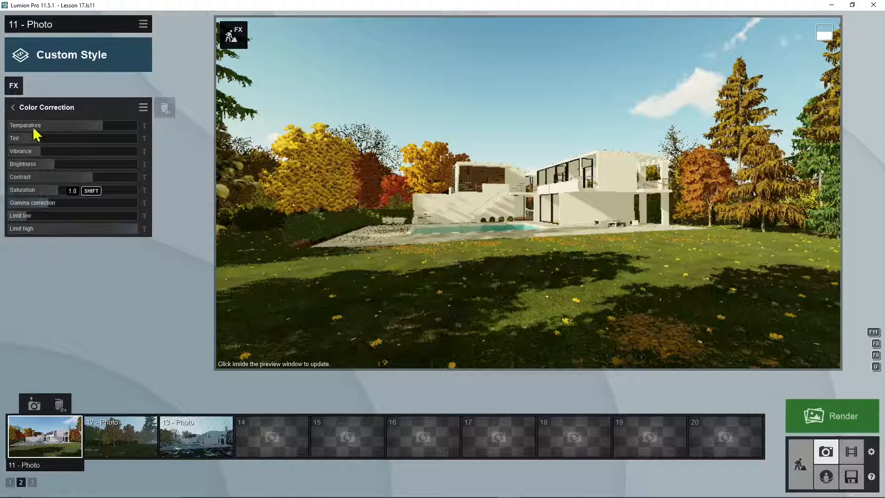
click(12, 108)
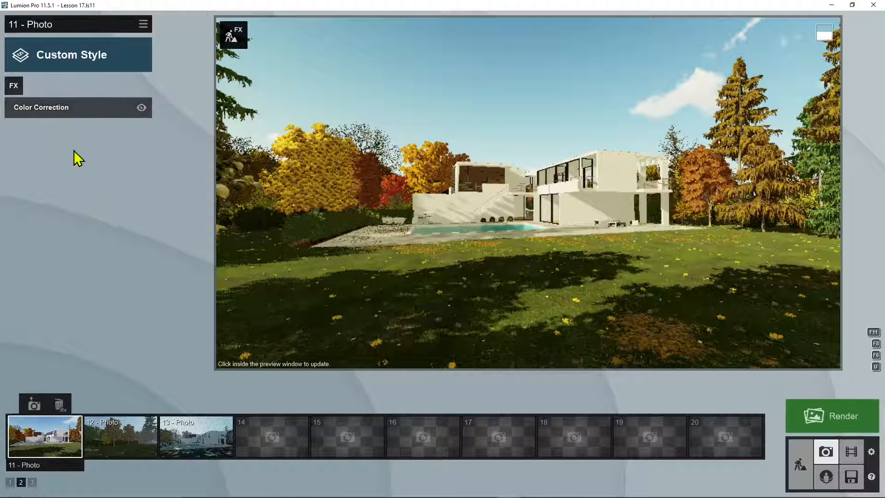
Step: Add a Sun Study effect to the photo and set its time to hour 9, minute 15
click(17, 88)
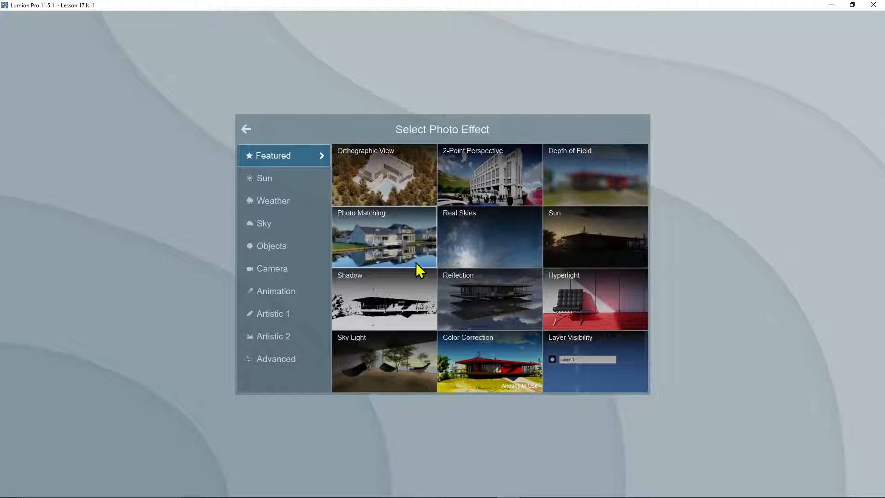
click(265, 179)
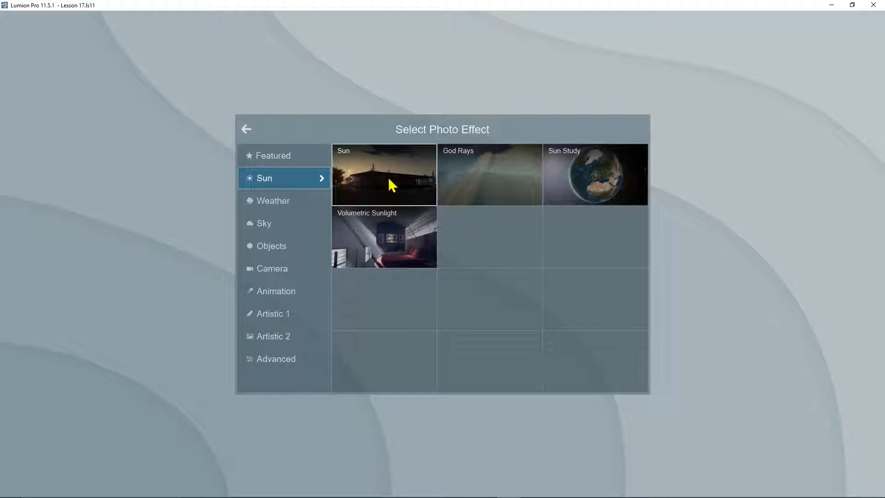
click(602, 177)
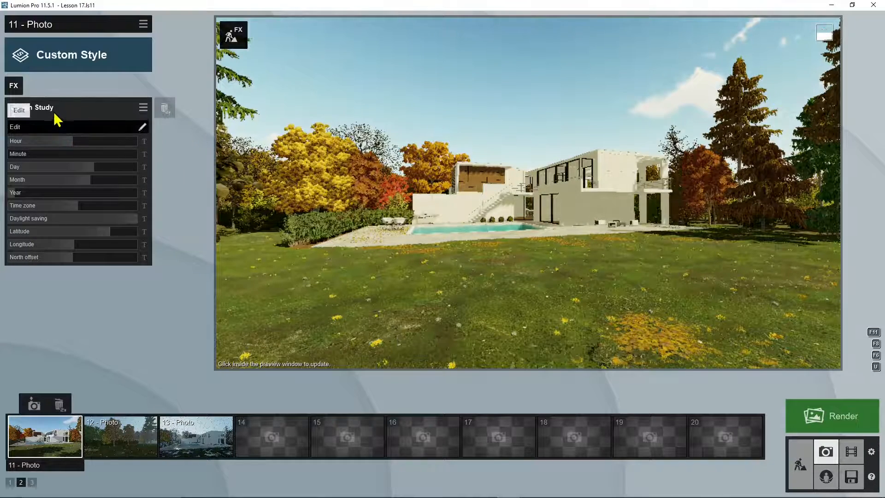
mouse_move(68, 147)
mouse_down()
mouse_move(55, 147)
mouse_move(63, 146)
mouse_up()
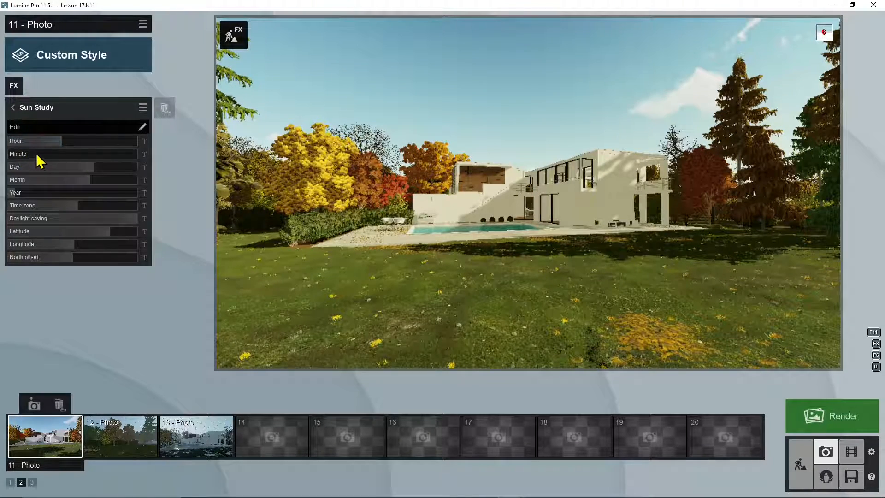
drag(21, 161, 59, 146)
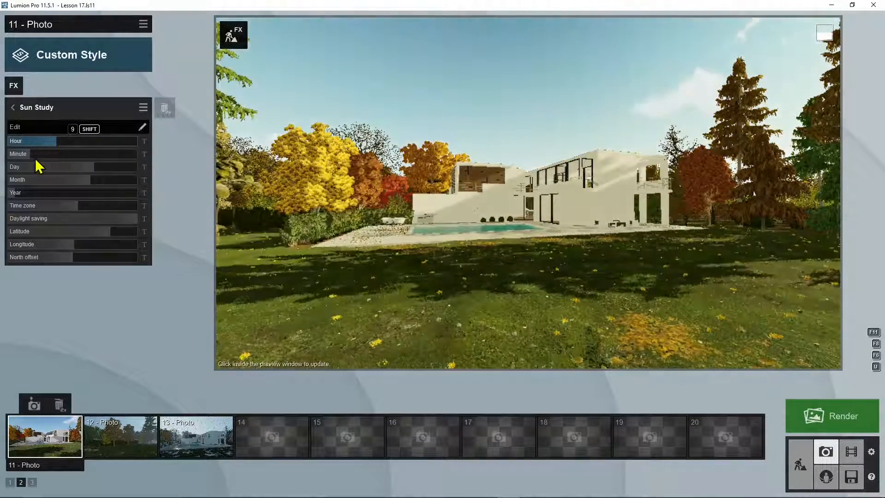
click(51, 157)
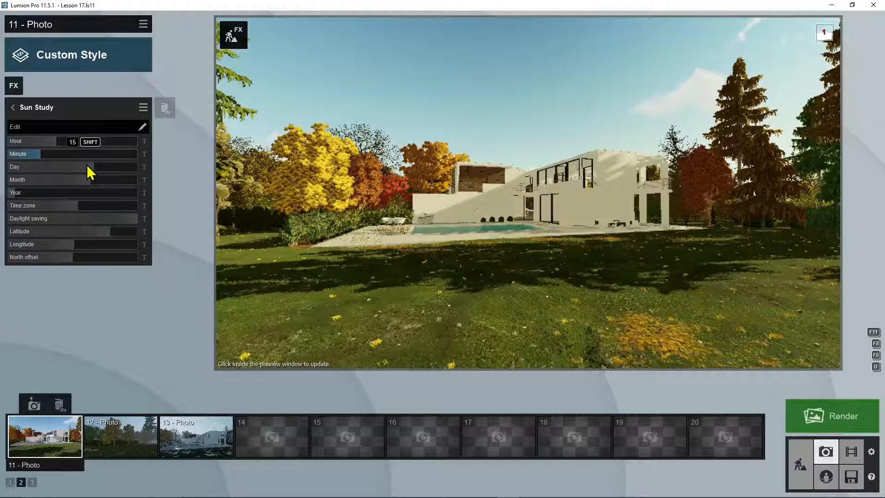
Step: Adjust the Sun Study's date and time zone, set daylight saving to 0:45, and shift the longitude east and the latitude south of the equator
mouse_move(81, 177)
mouse_down()
mouse_move(63, 167)
mouse_move(142, 172)
mouse_move(32, 171)
mouse_move(75, 185)
mouse_move(65, 187)
mouse_move(55, 183)
mouse_move(120, 186)
mouse_move(32, 184)
mouse_move(75, 186)
mouse_up()
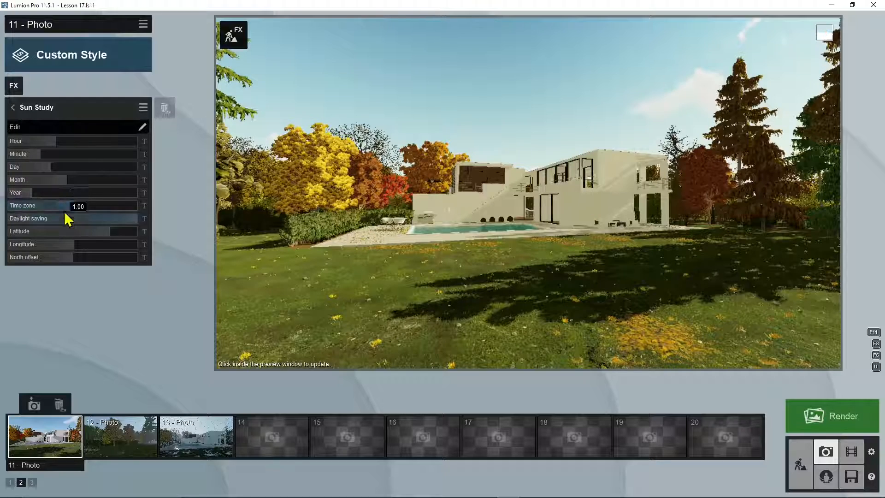
drag(61, 207, 127, 228)
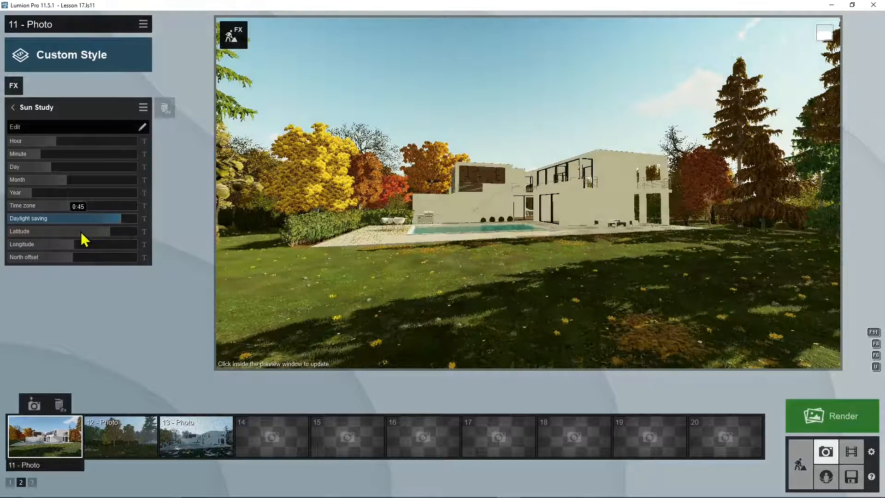
drag(66, 246, 87, 250)
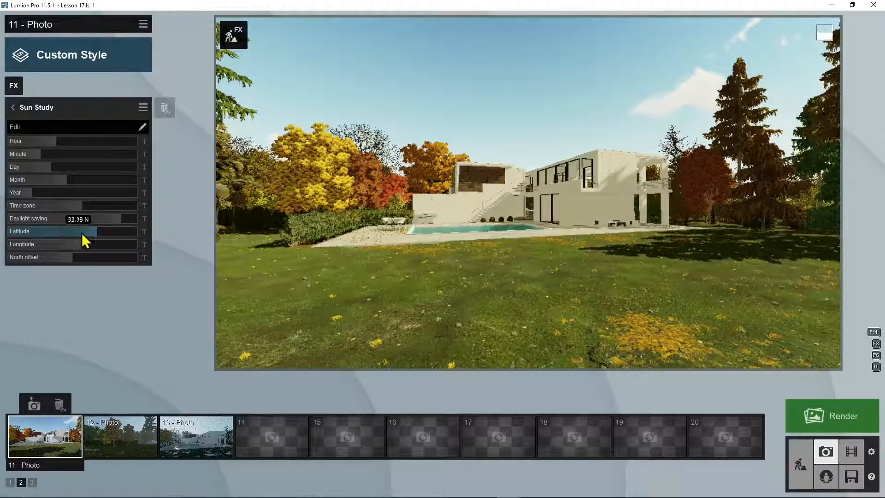
drag(82, 233, 53, 232)
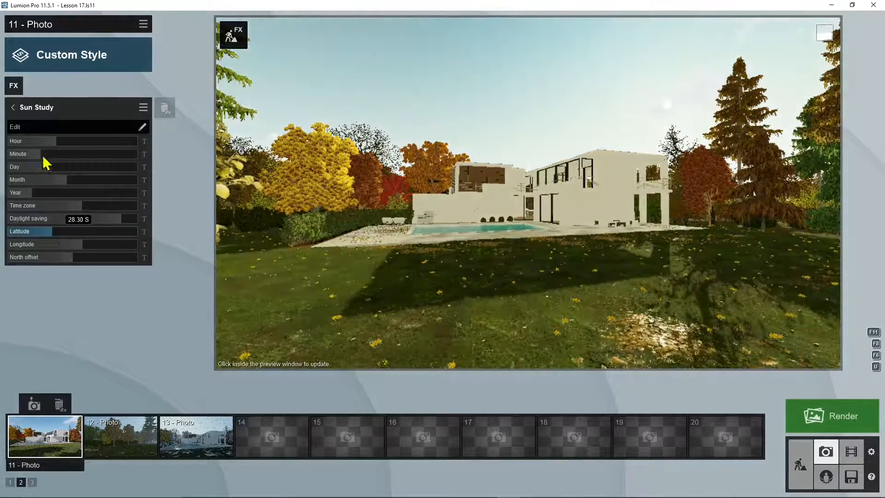
Step: Relocate the Sun Study to Italy on the globe, then fine-tune its hour
click(142, 127)
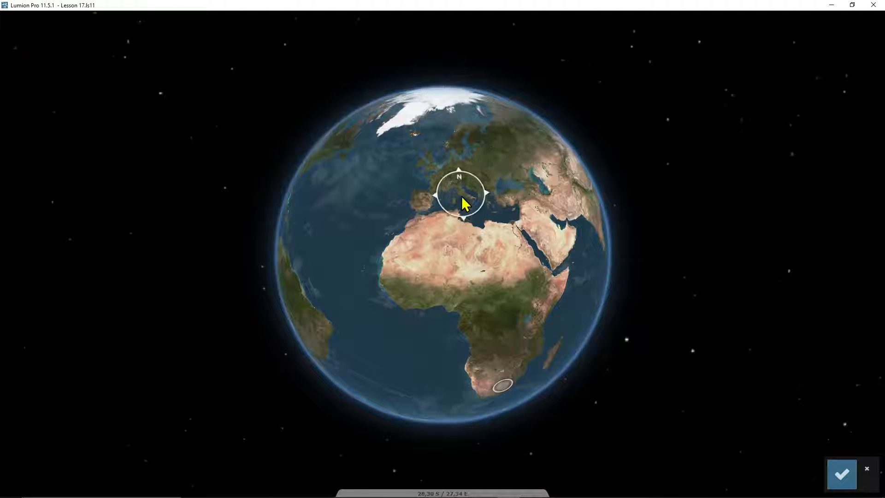
click(479, 334)
click(494, 186)
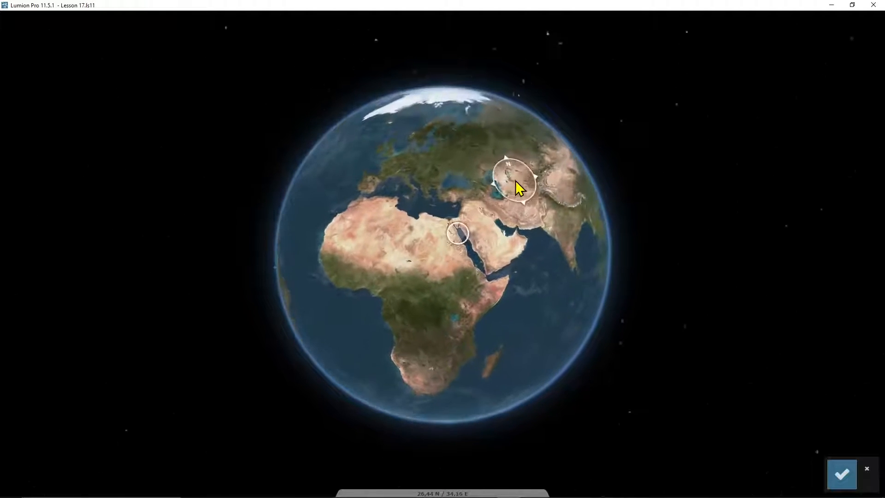
click(511, 143)
click(502, 166)
click(504, 151)
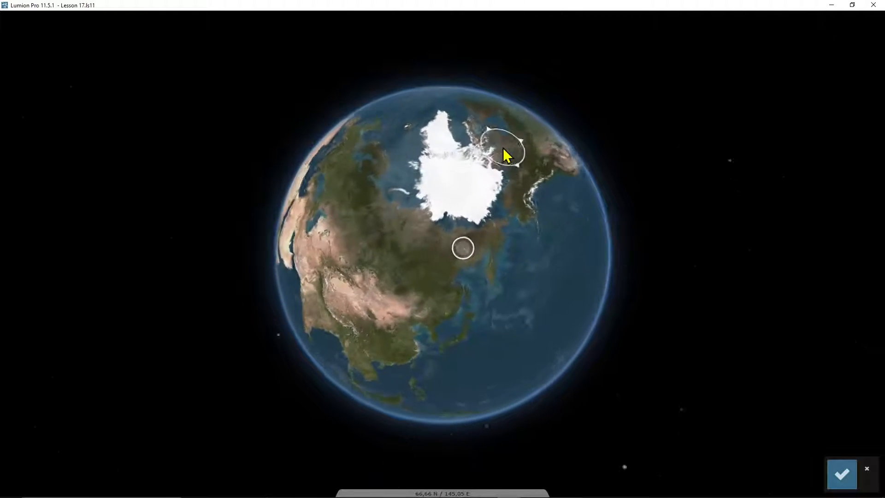
click(494, 332)
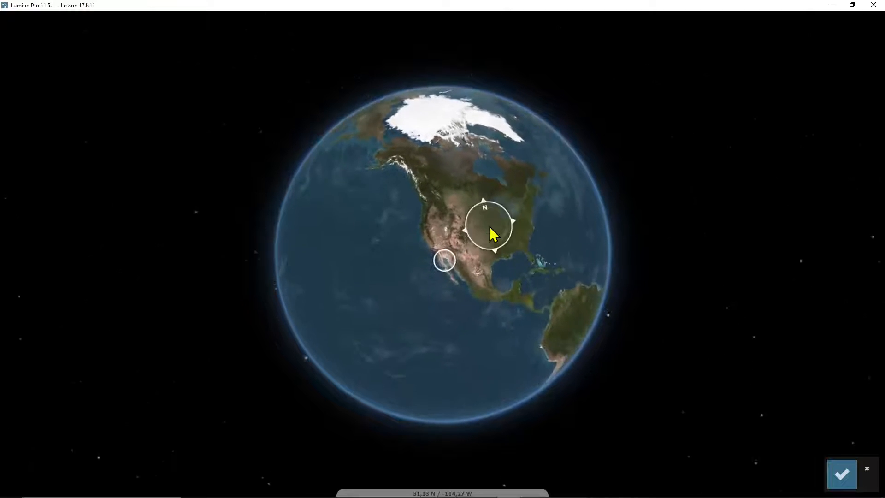
click(489, 228)
click(525, 267)
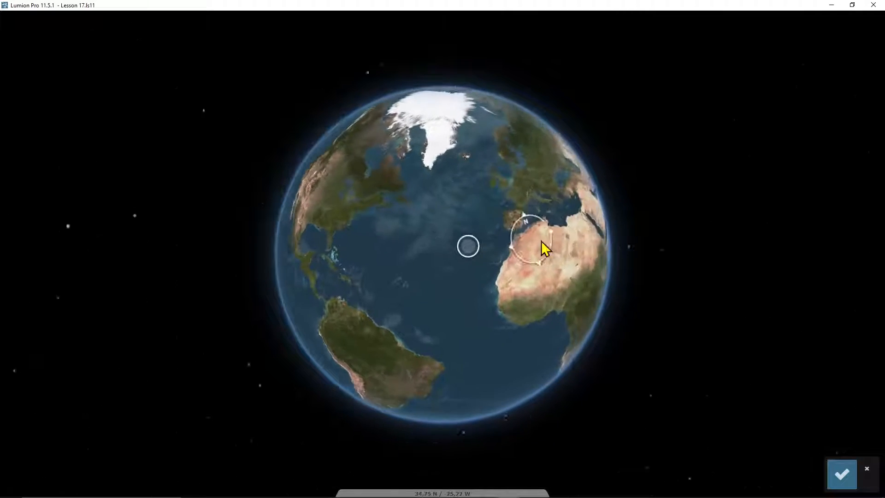
click(532, 212)
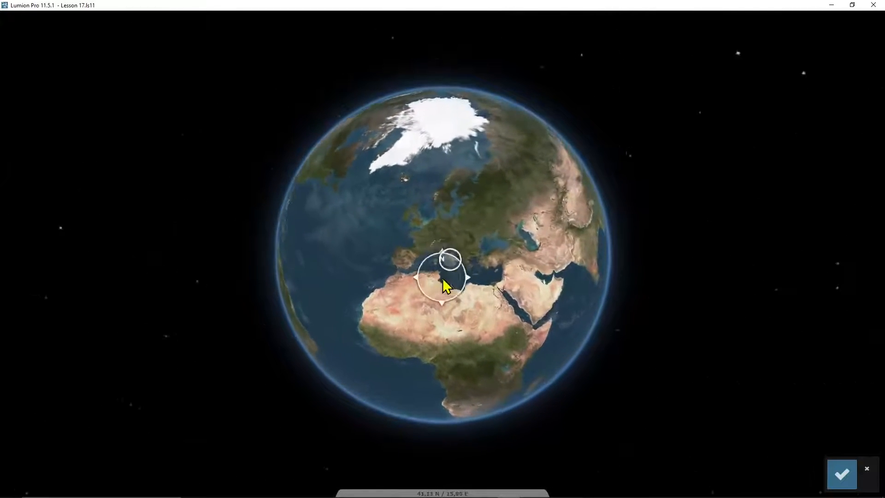
click(438, 252)
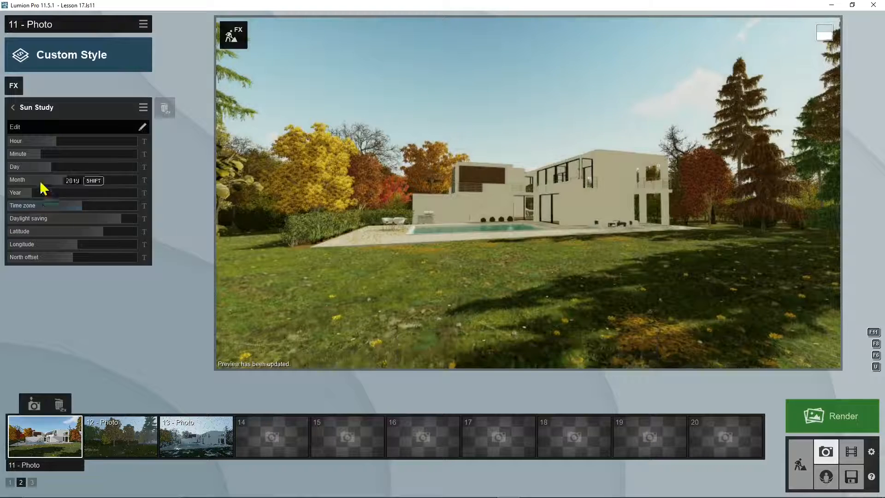
mouse_move(53, 140)
mouse_down()
mouse_move(44, 140)
mouse_move(56, 141)
mouse_up()
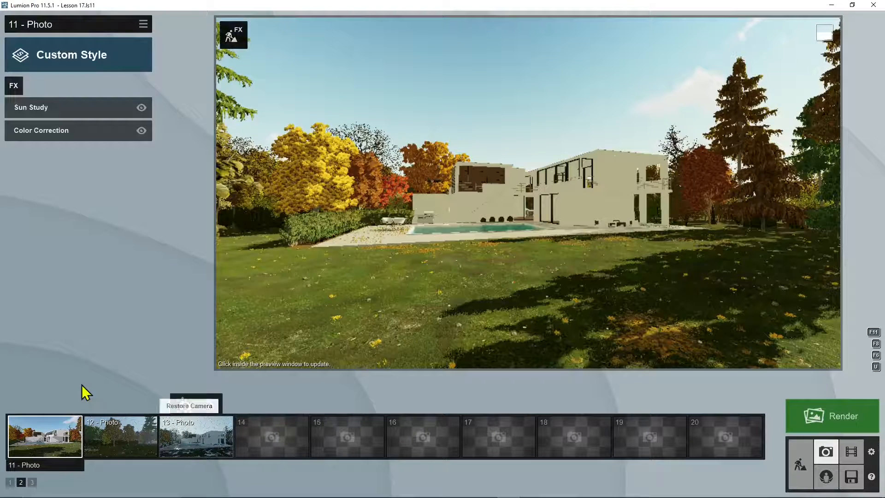
Step: Store the current camera view as 14 - Photo and add a God Rays effect to it
click(276, 443)
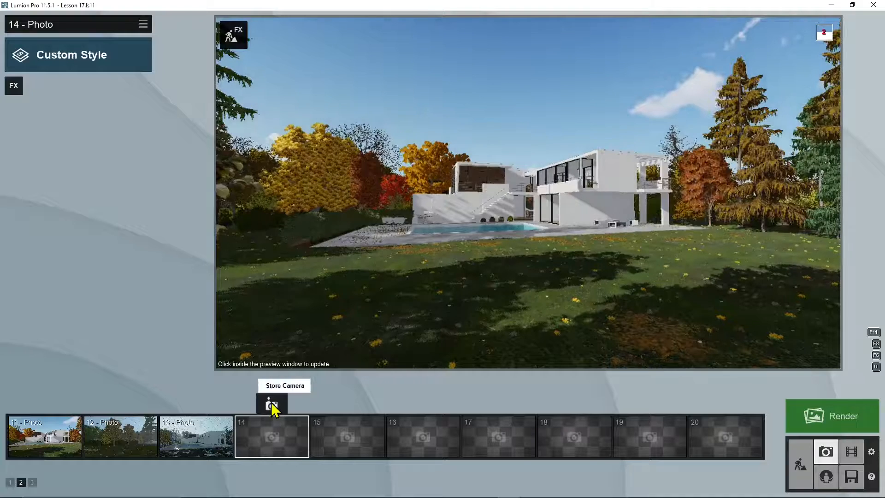
click(272, 403)
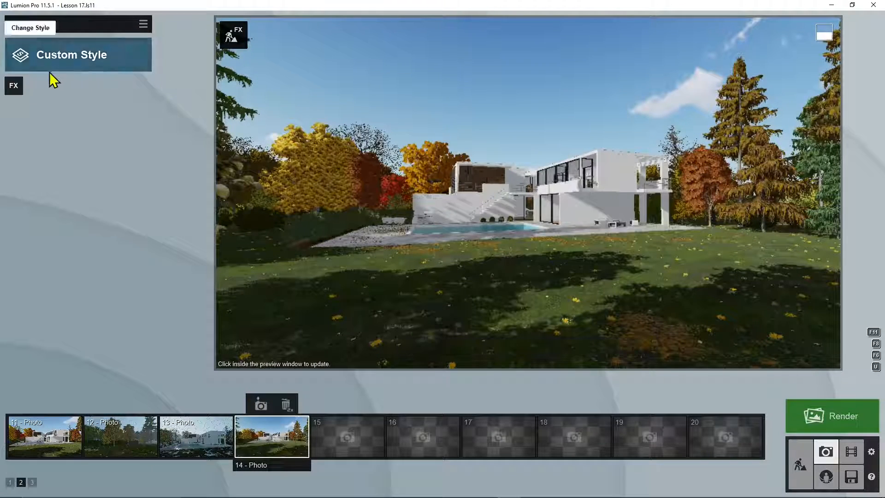
click(20, 85)
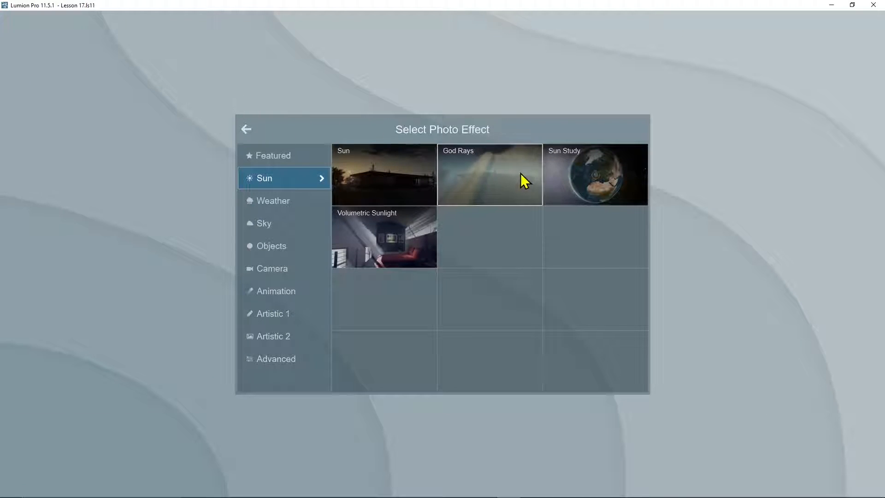
click(494, 173)
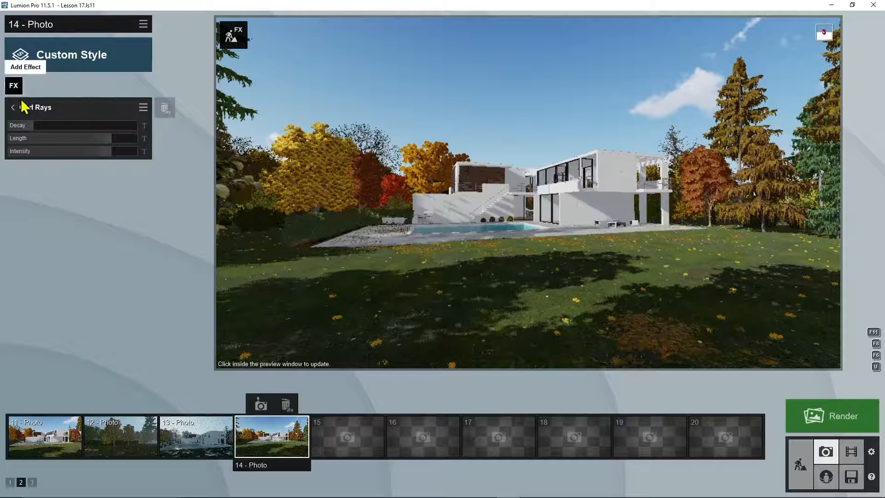
Step: Aim the view at the sun behind the large tree, reduce God Rays intensity and length, and set decay to 0.2
mouse_move(555, 220)
right_down()
mouse_move(477, 218)
mouse_move(406, 184)
mouse_move(431, 201)
mouse_move(559, 230)
right_up()
key(a)
key(d)
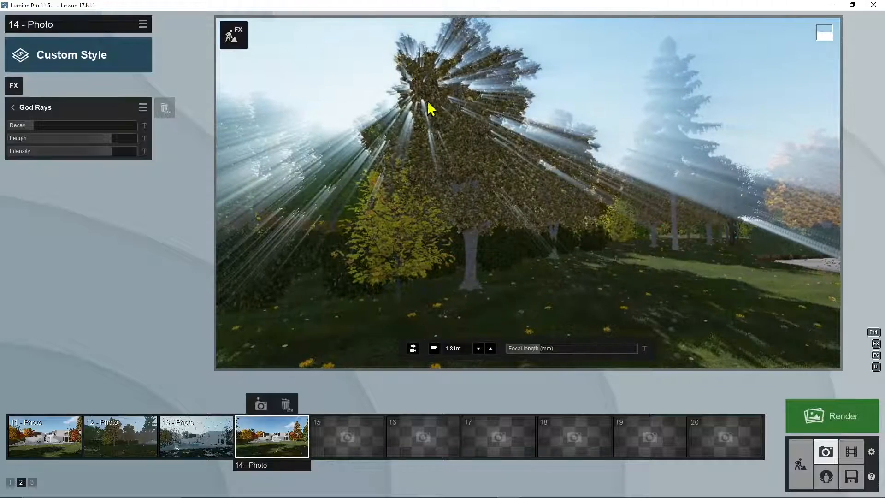
drag(93, 156, 41, 142)
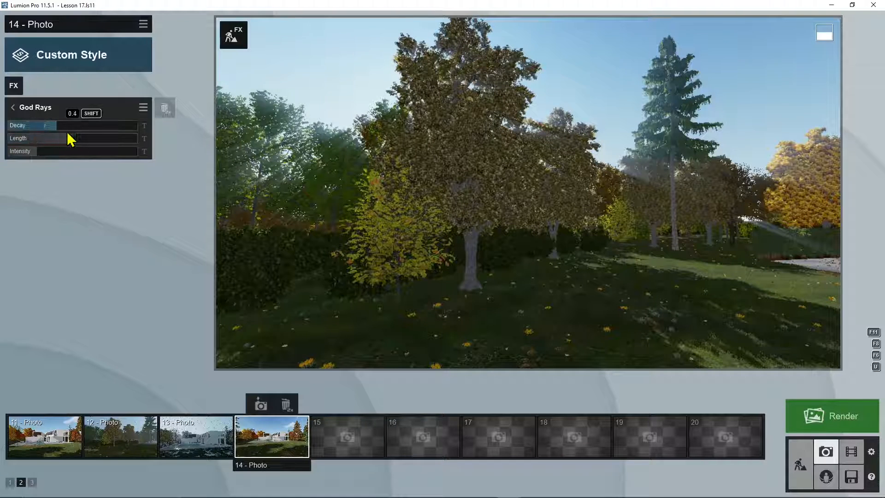
drag(70, 139, 36, 130)
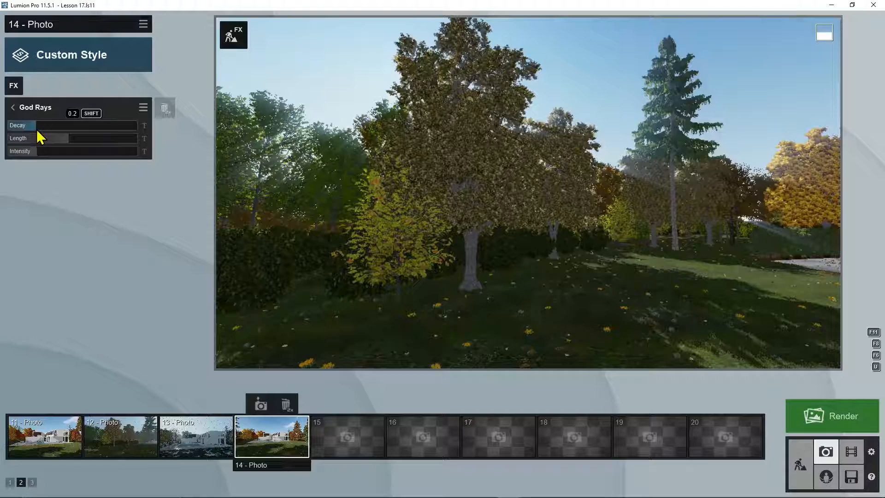
right_drag(528, 194, 669, 191)
key(w)
key(d)
key(w)
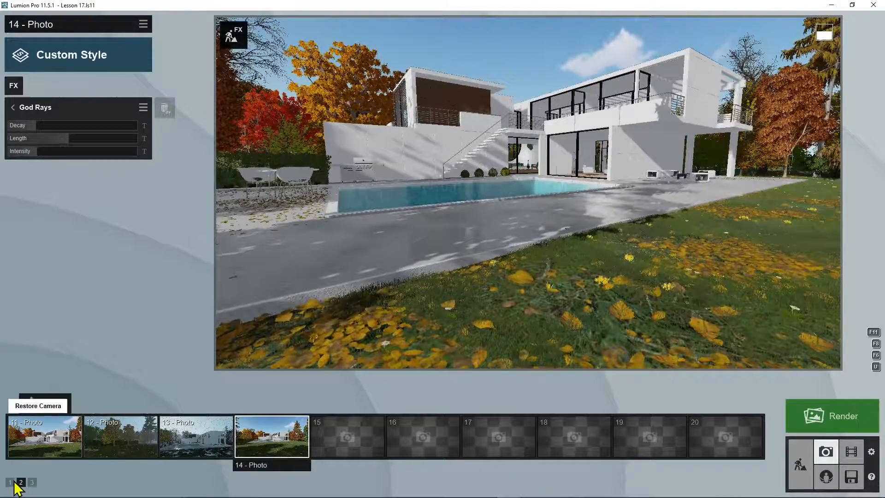
Step: Open the Interior - Lounge photo from the first photo set and add a Volumetric Sunlight effect to it
click(10, 482)
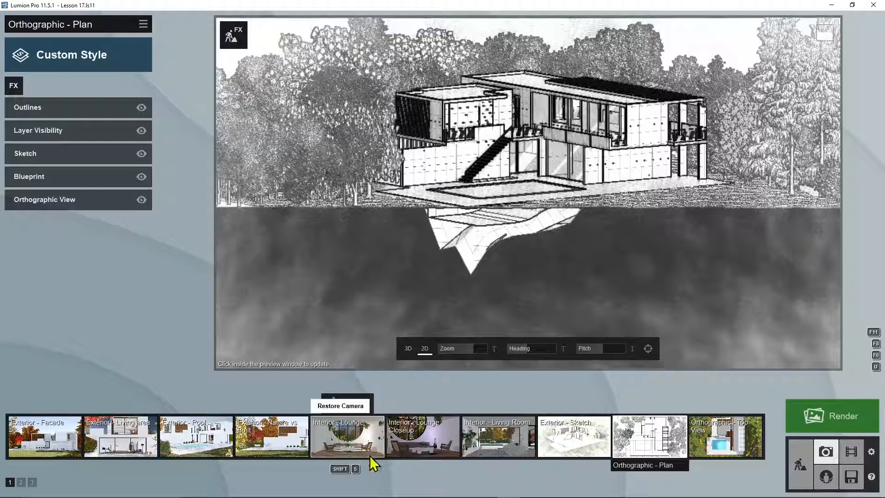
click(335, 436)
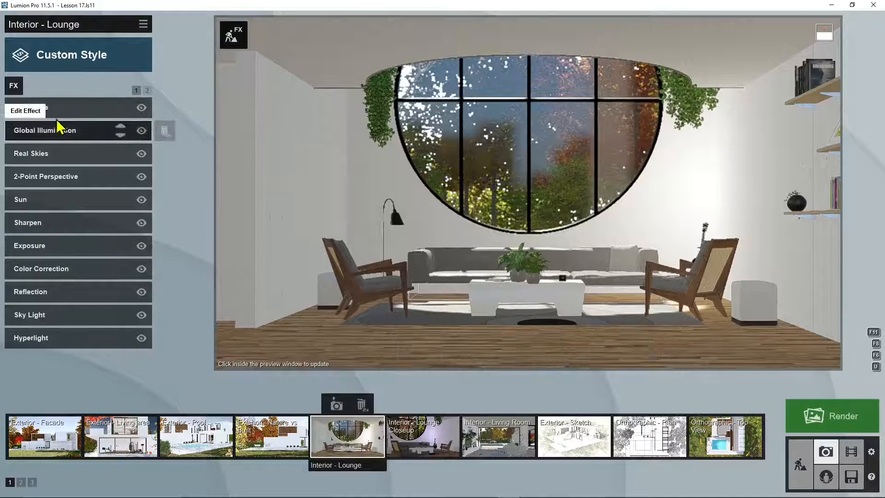
click(14, 85)
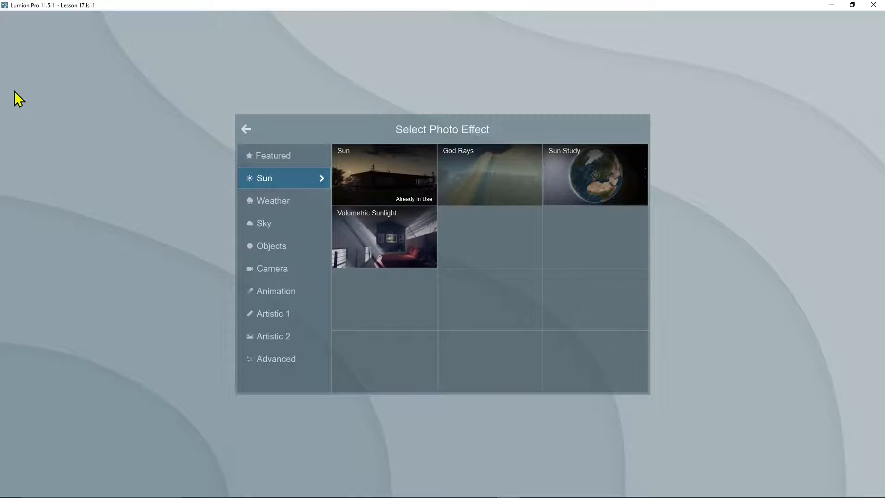
click(377, 237)
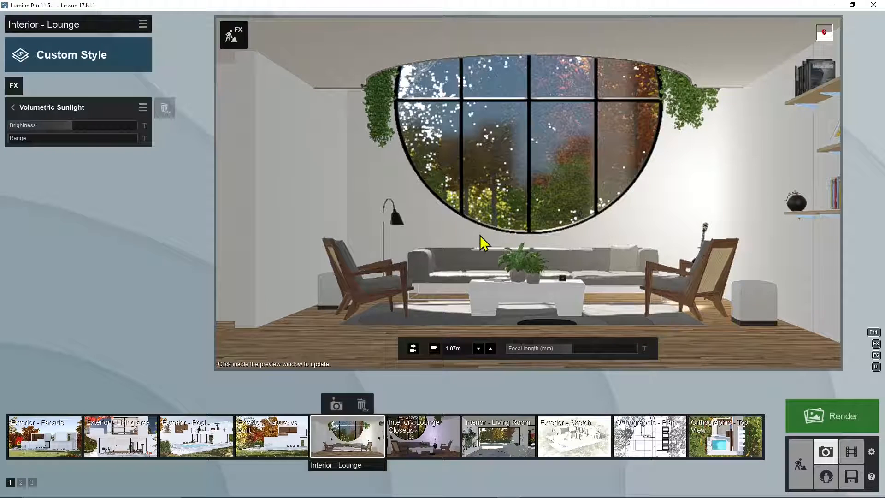
right_drag(480, 235, 490, 200)
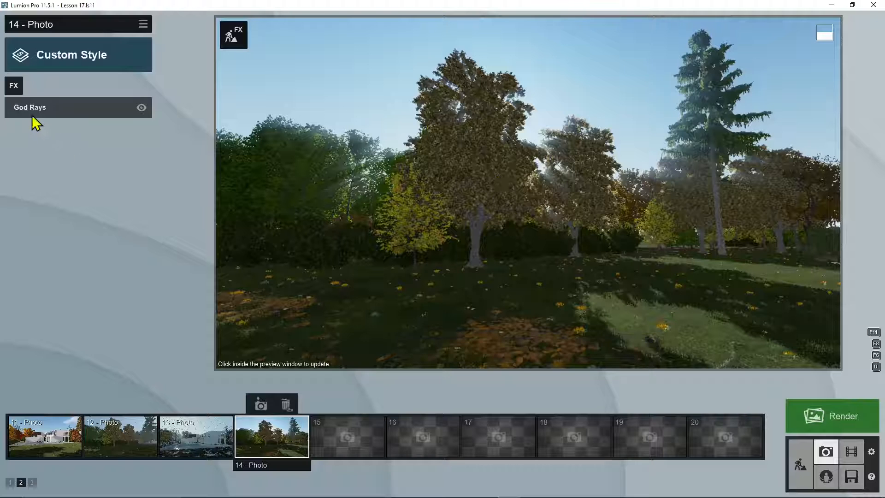
Step: Add a Fog weather effect to 14 - Photo and raise its fog density until the distant trees are hazy
click(16, 86)
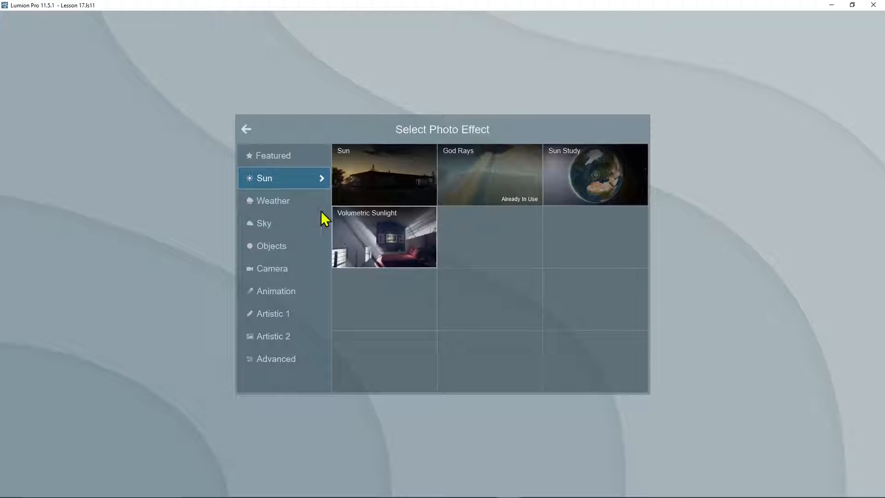
click(268, 206)
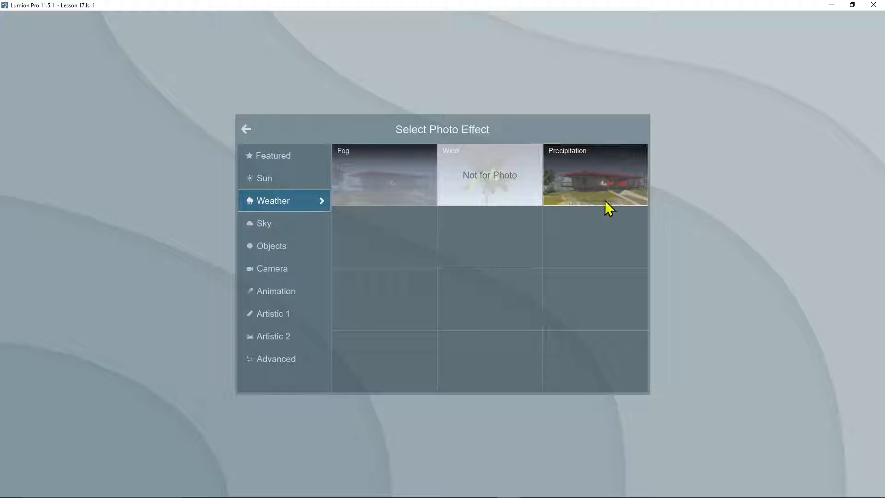
click(386, 182)
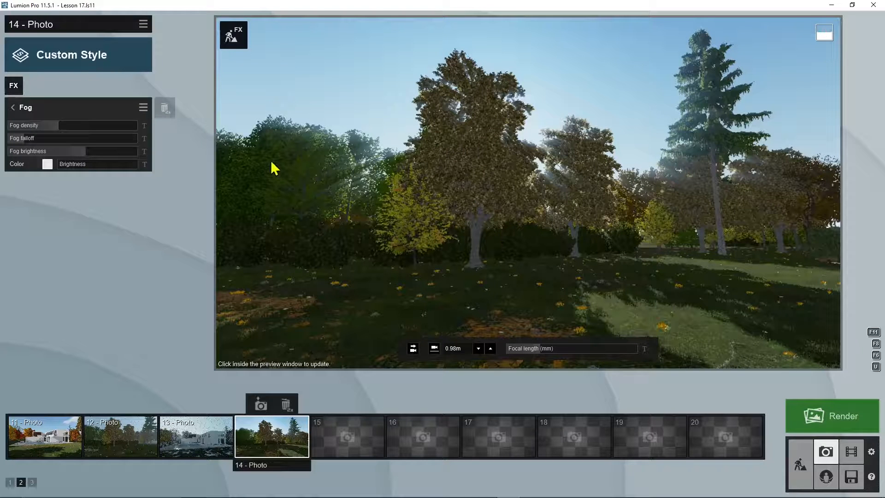
click(556, 79)
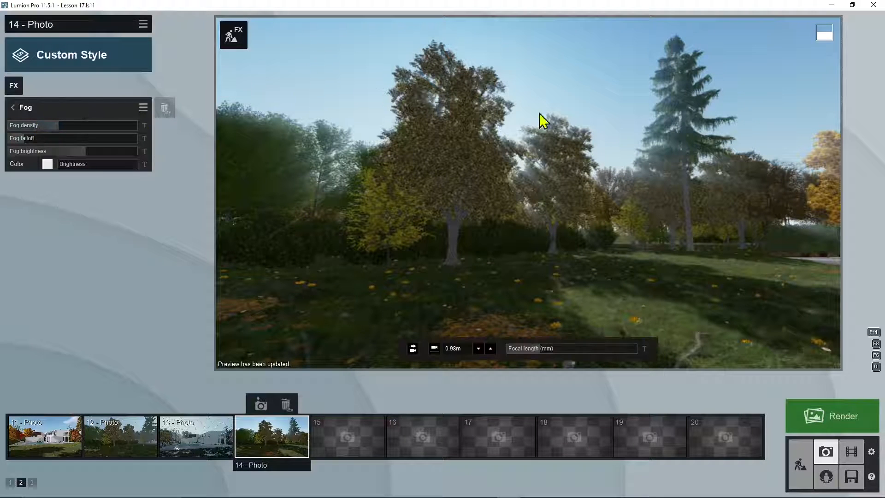
drag(54, 127, 100, 131)
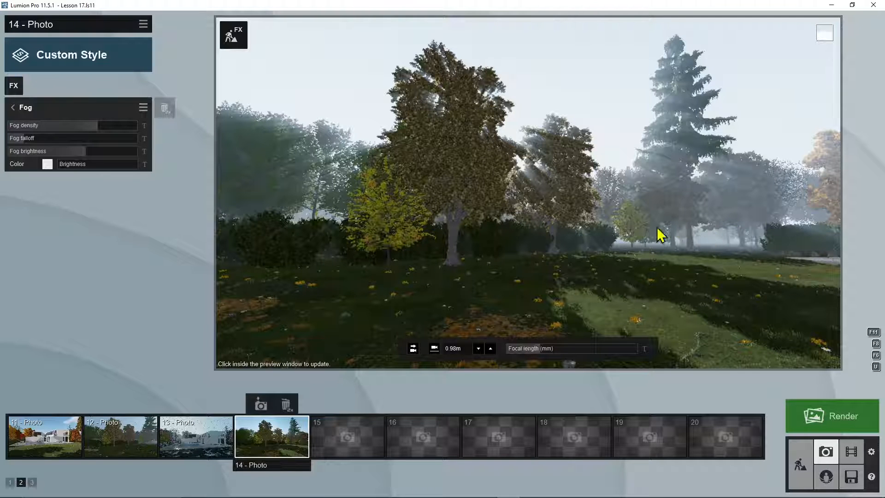
Step: Frame the villa across the lawn and store the view as 15 - Photo
right_drag(574, 247, 733, 248)
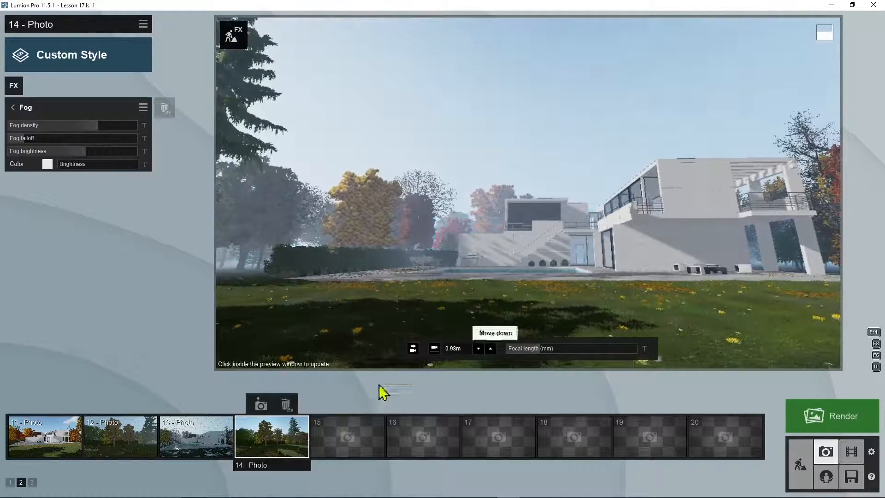
click(354, 409)
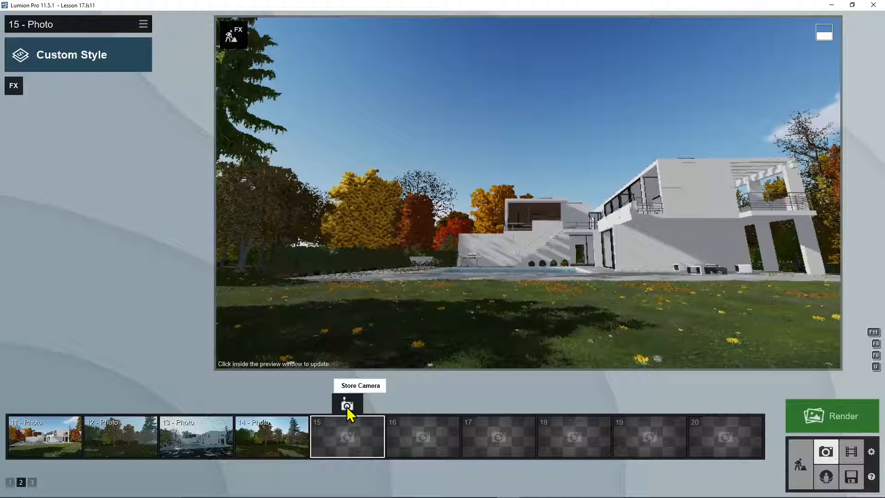
click(346, 406)
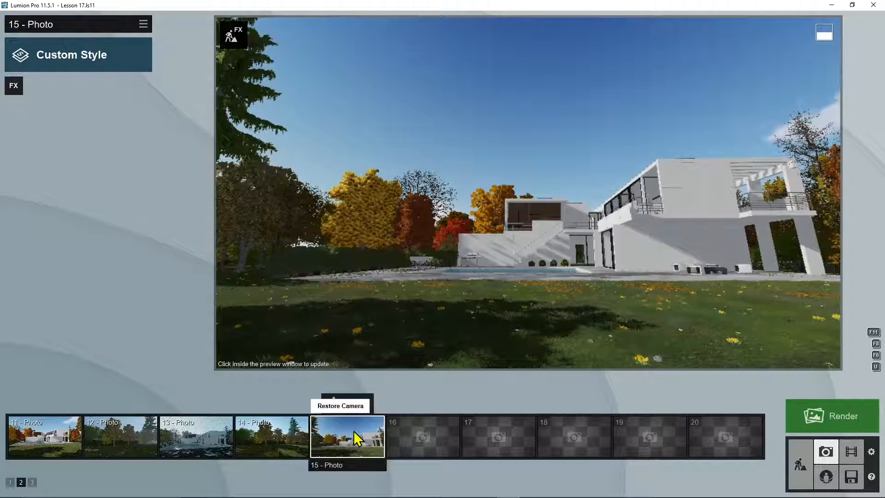
Step: Copy the Fog and God Rays effects from 14 - Photo to 15 - Photo and update the preview
click(294, 441)
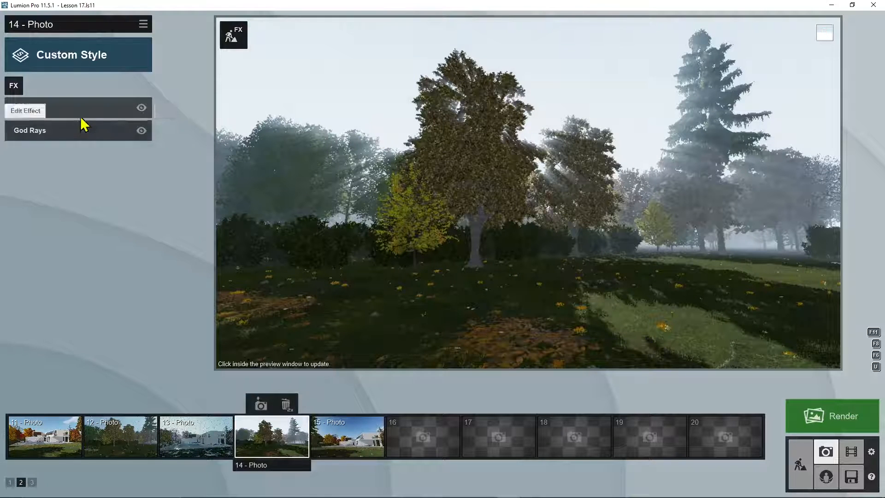
click(143, 28)
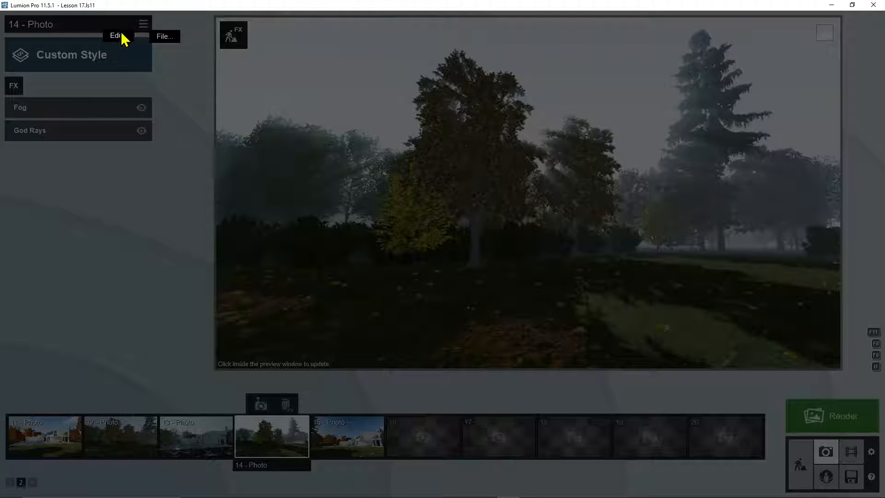
mouse_move(123, 40)
click(69, 40)
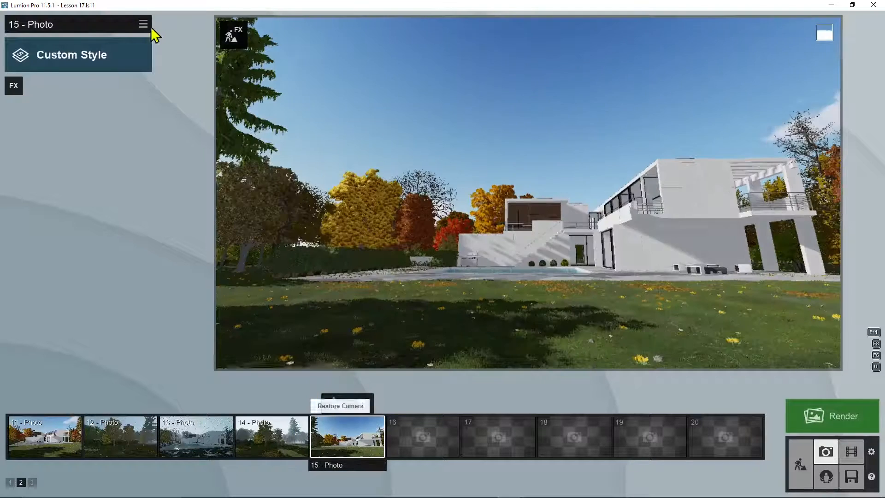
click(143, 24)
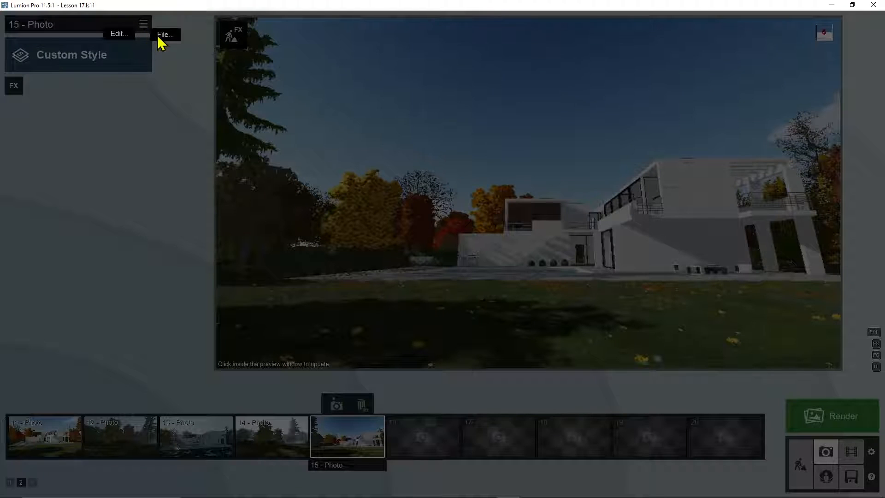
mouse_move(121, 37)
click(170, 35)
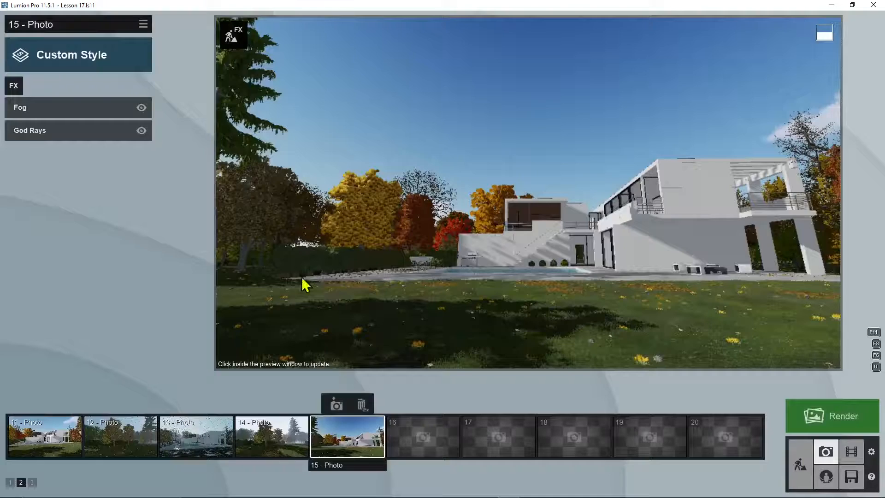
click(417, 358)
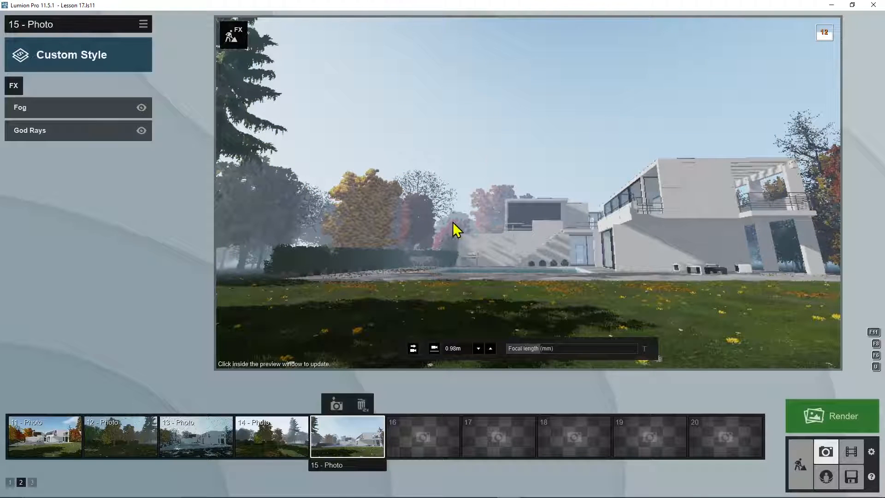
Step: Tilt the view of 15 - Photo slightly upward and raise the Fog effect's falloff to 0.3
mouse_move(417, 358)
right_down()
mouse_move(436, 355)
mouse_move(417, 346)
right_up()
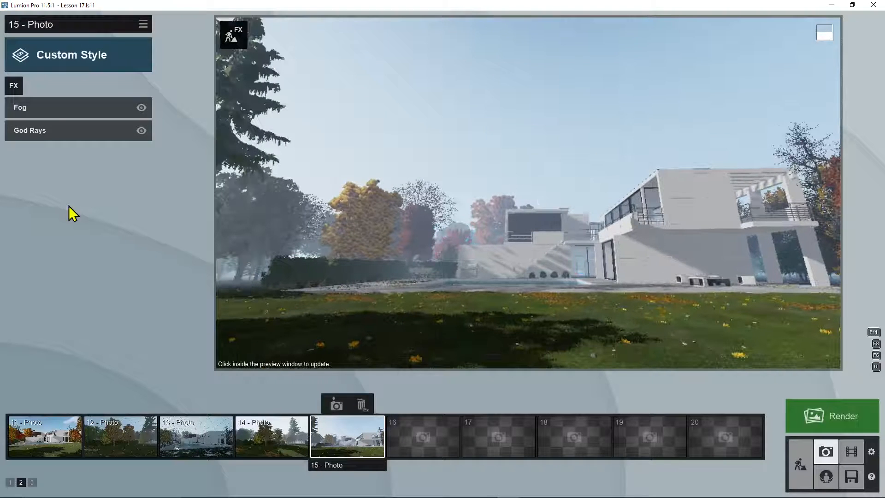
click(14, 86)
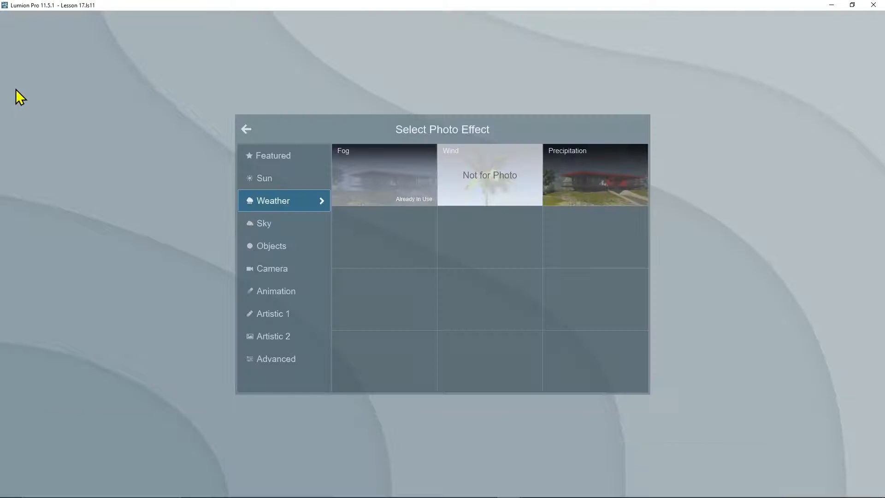
click(247, 129)
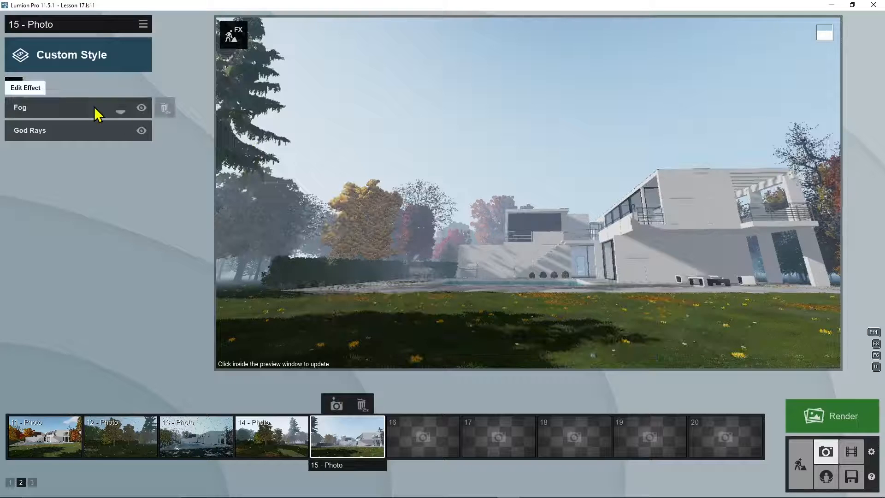
click(94, 108)
drag(24, 139, 124, 159)
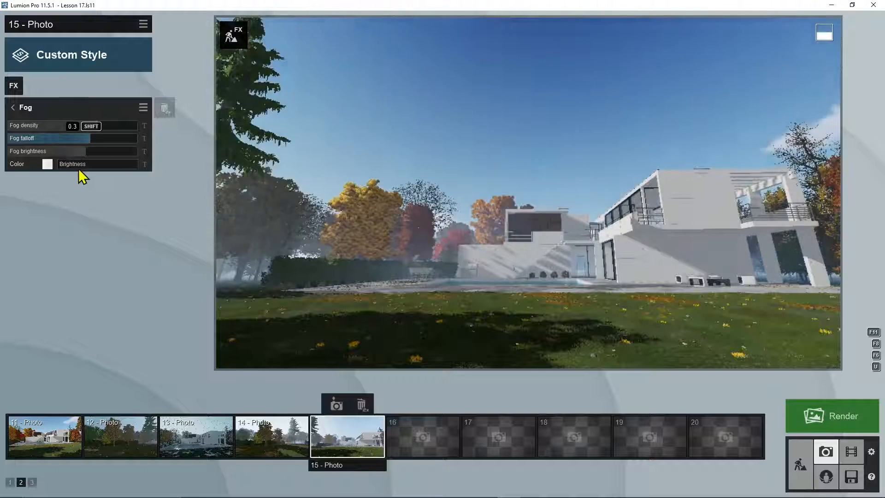